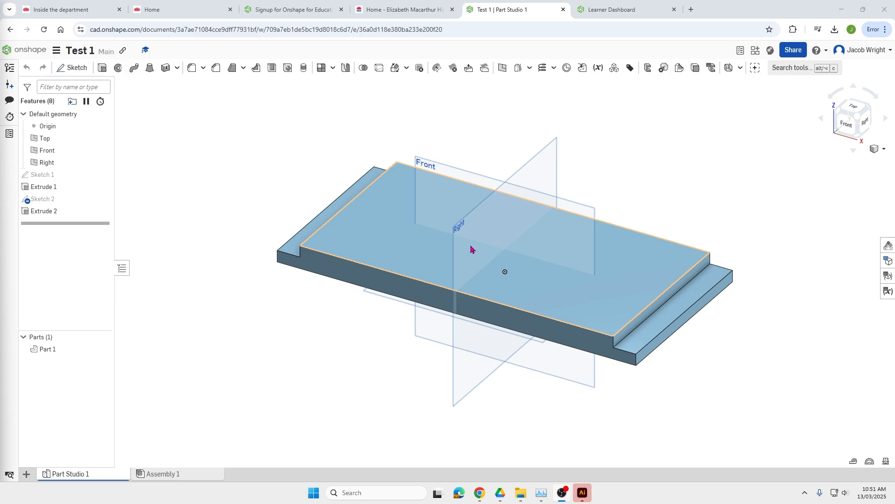
# Start a sketch on the board's raised top face and draw a line between the midpoints of its two long edges.
pyautogui.click(75, 68)
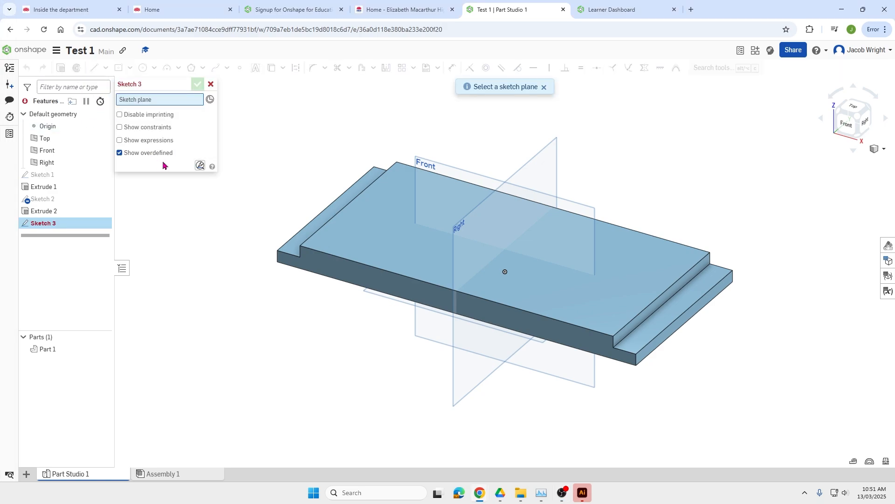
pyautogui.click(426, 225)
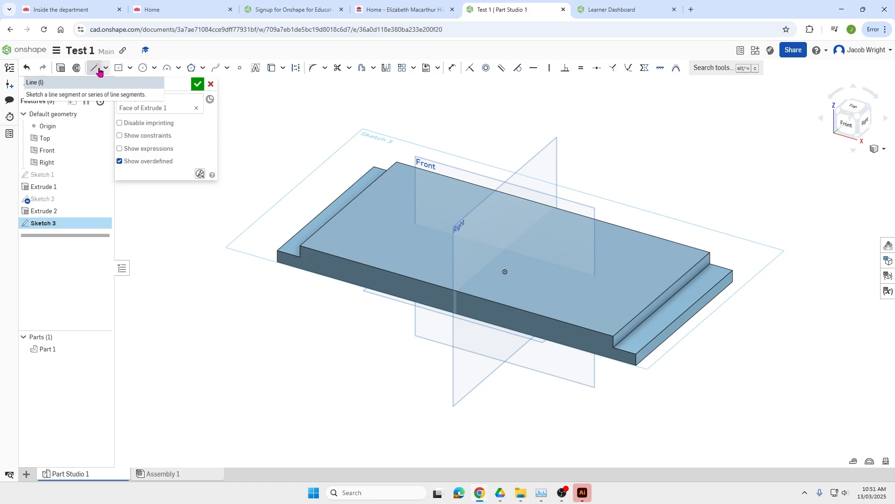
pyautogui.press('ctrl')
pyautogui.press('ctrl')
pyautogui.press('ctrl')
pyautogui.click(97, 69)
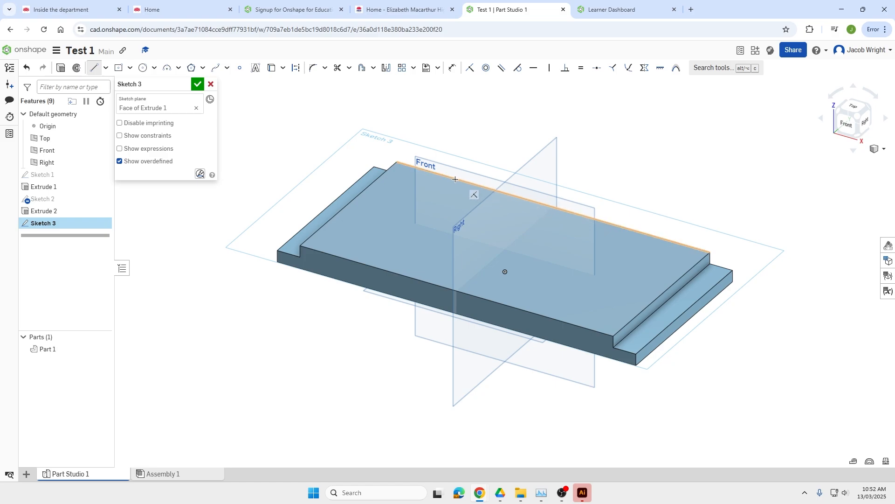
pyautogui.click(556, 207)
pyautogui.click(555, 207)
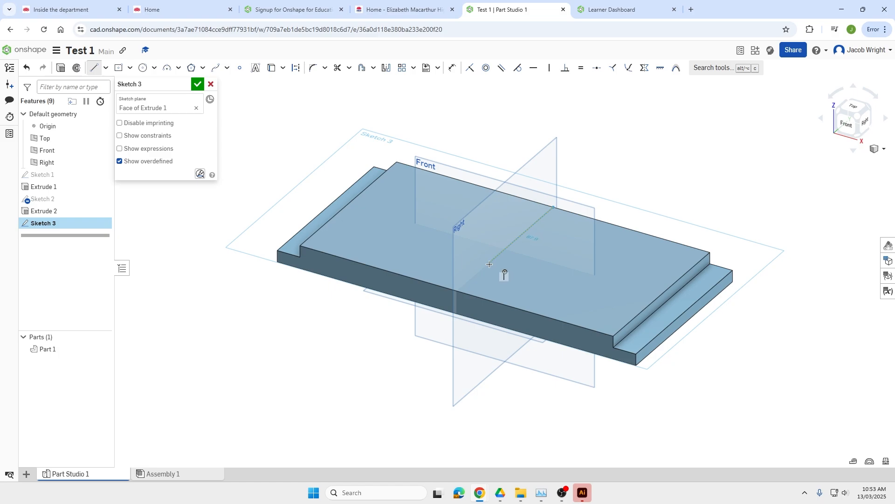
pyautogui.click(458, 290)
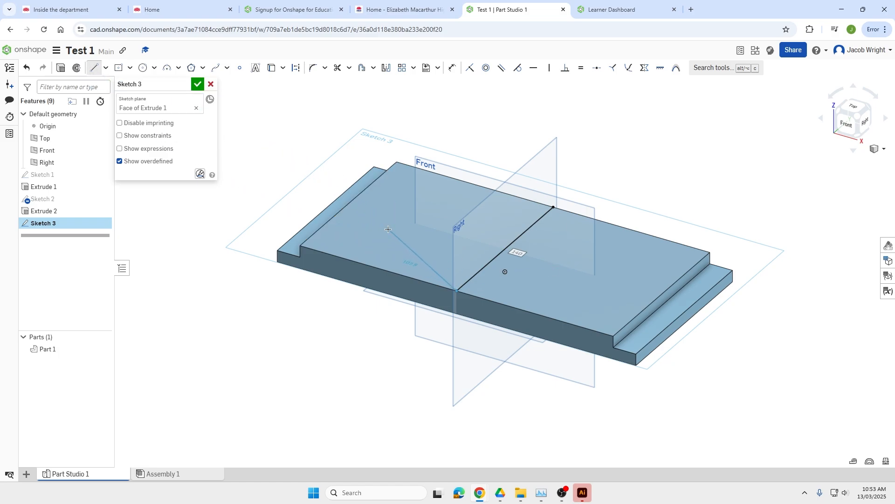
pyautogui.press('Escape')
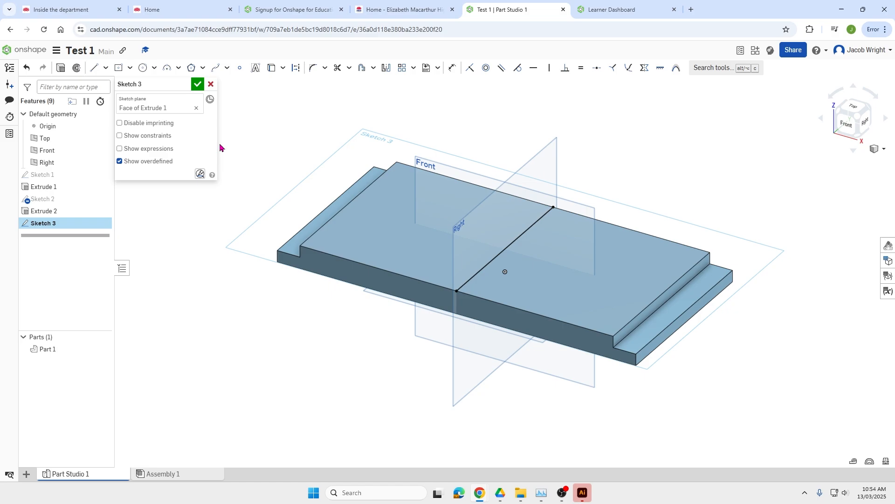
# Draw a lengthwise line across the raised top face between the midpoints of its two short edges.
pyautogui.click(94, 67)
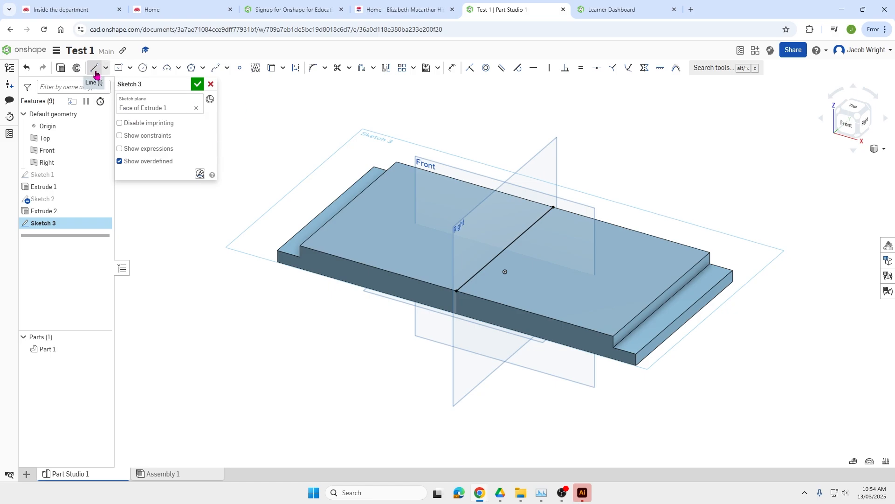
pyautogui.click(350, 203)
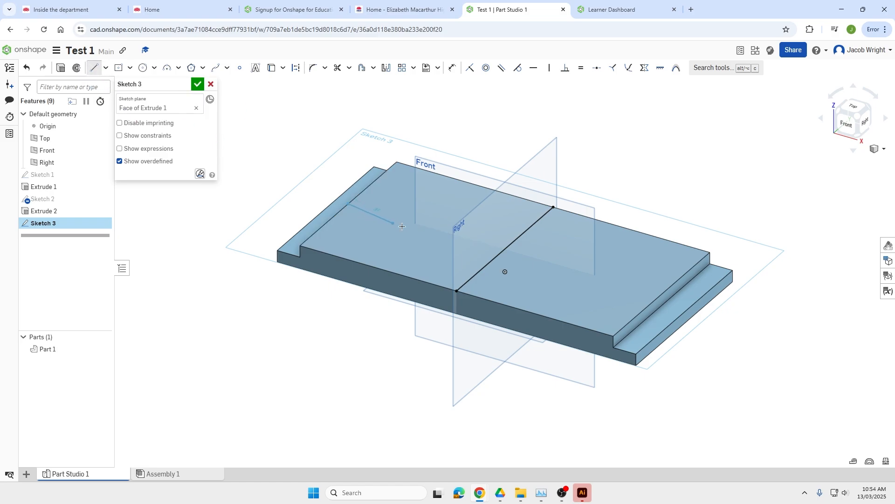
pyautogui.click(661, 294)
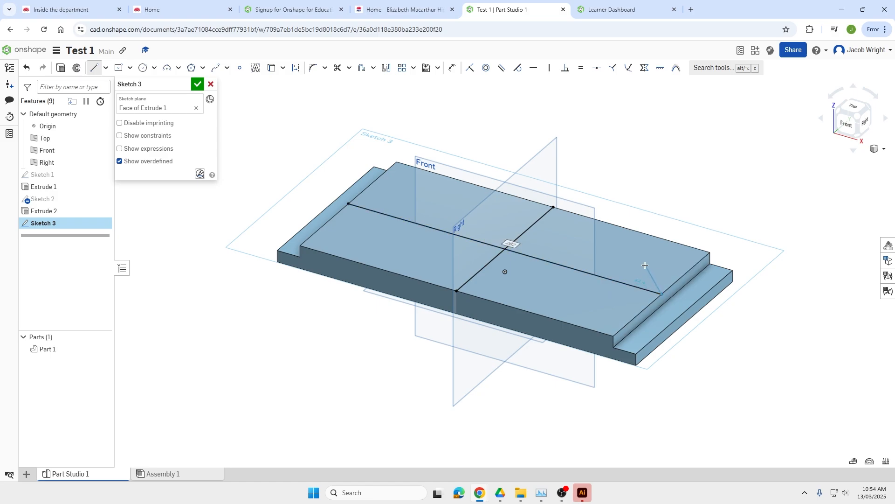
pyautogui.press('Escape')
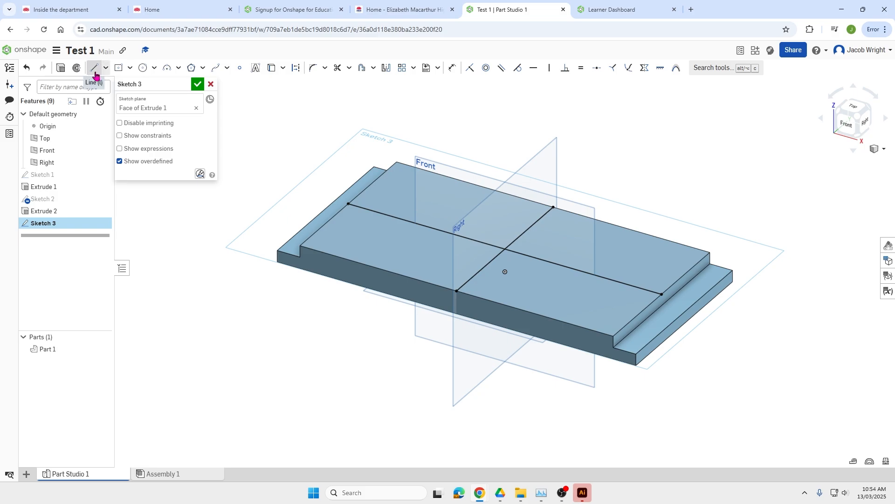
# Sketch a center point circle of 10 mm diameter where the two midlines cross and finish the sketch.
pyautogui.click(154, 69)
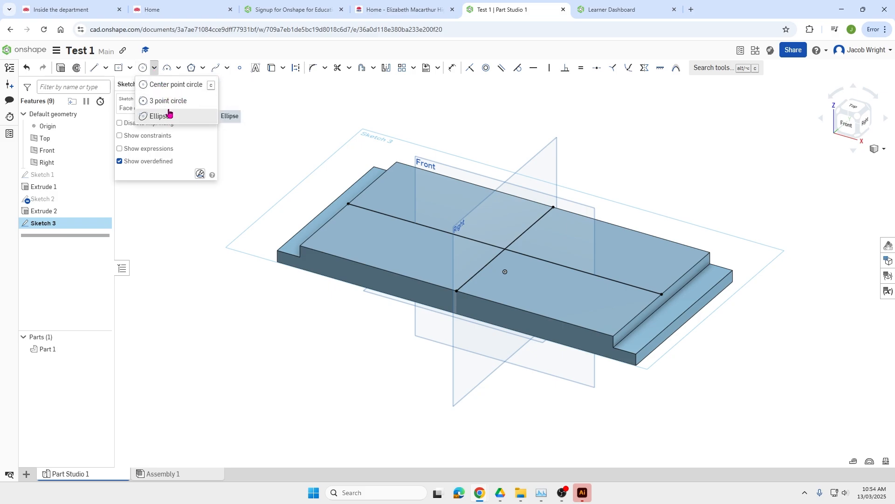
pyautogui.click(161, 87)
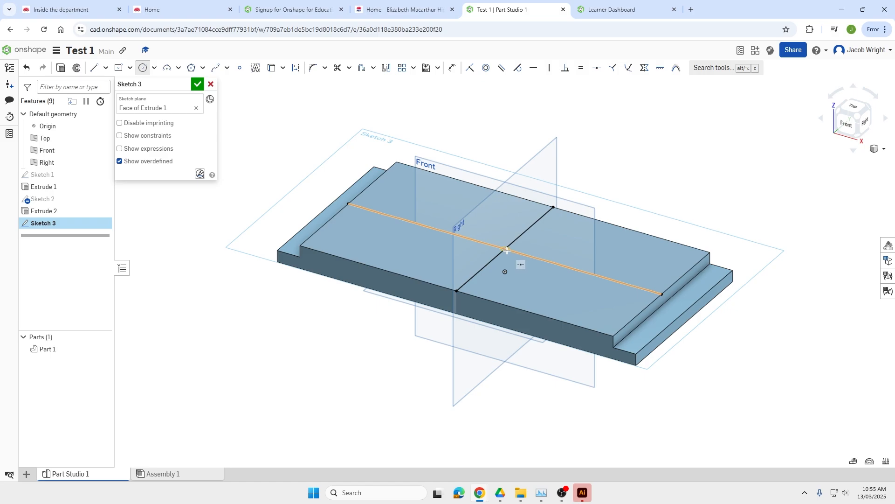
pyautogui.press('ctrl')
pyautogui.press('ctrl')
pyautogui.press('ctrl')
pyautogui.click(506, 250)
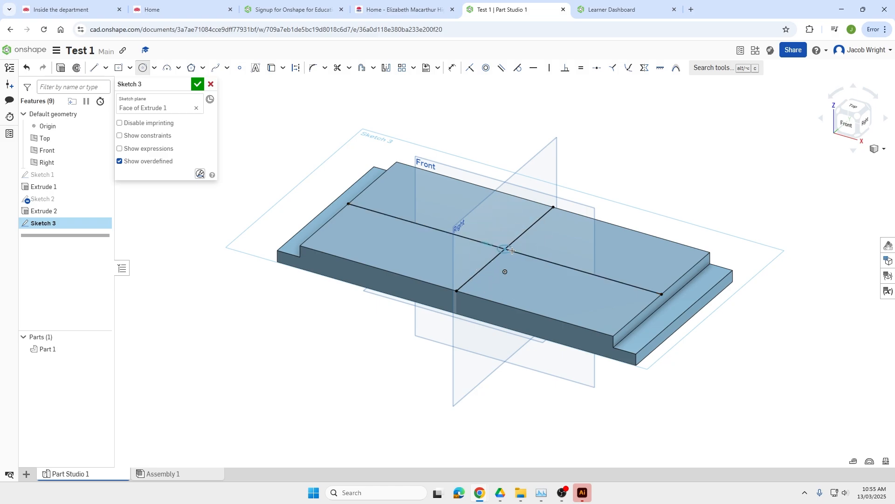
pyautogui.click(563, 250)
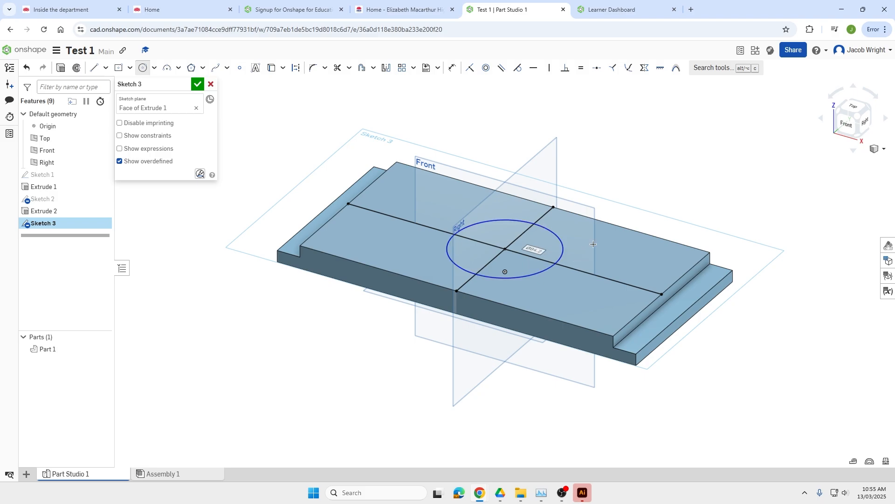
pyautogui.write('10')
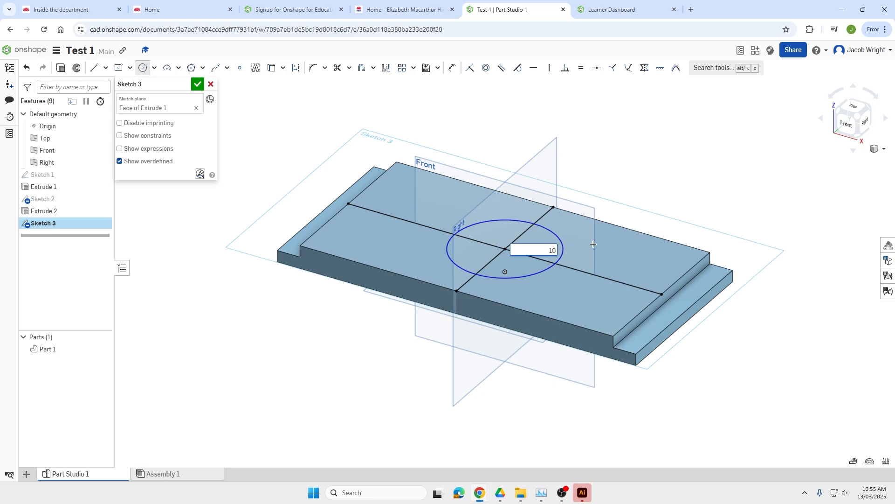
pyautogui.press('Return')
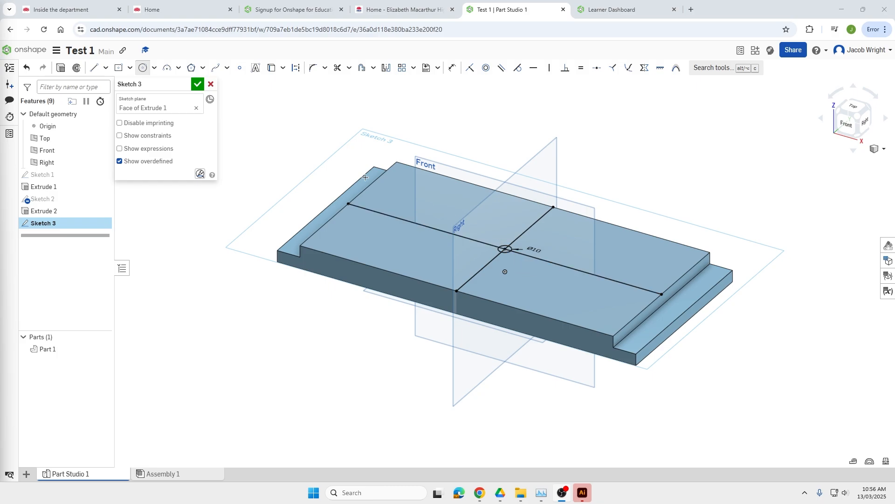
pyautogui.click(197, 85)
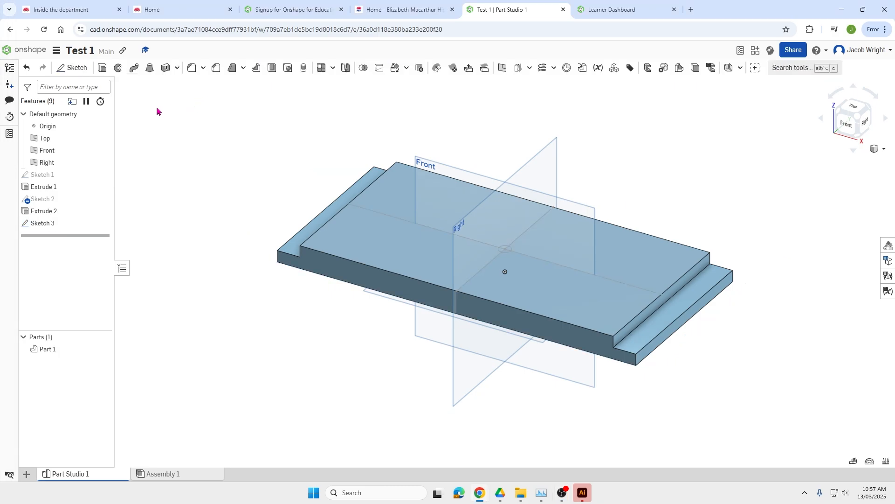
# Cut a hole with a Blind Remove extrude of all four quarter regions of the centre circle, 19 mm deep.
pyautogui.click(103, 68)
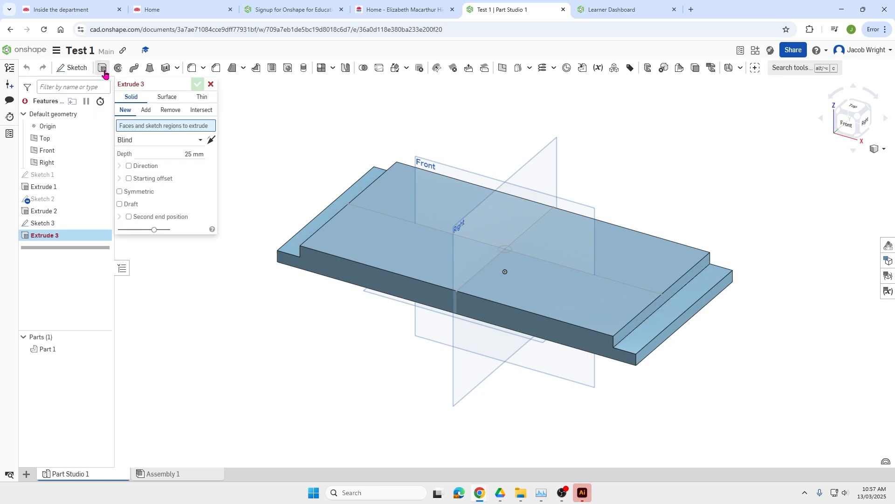
pyautogui.click(171, 111)
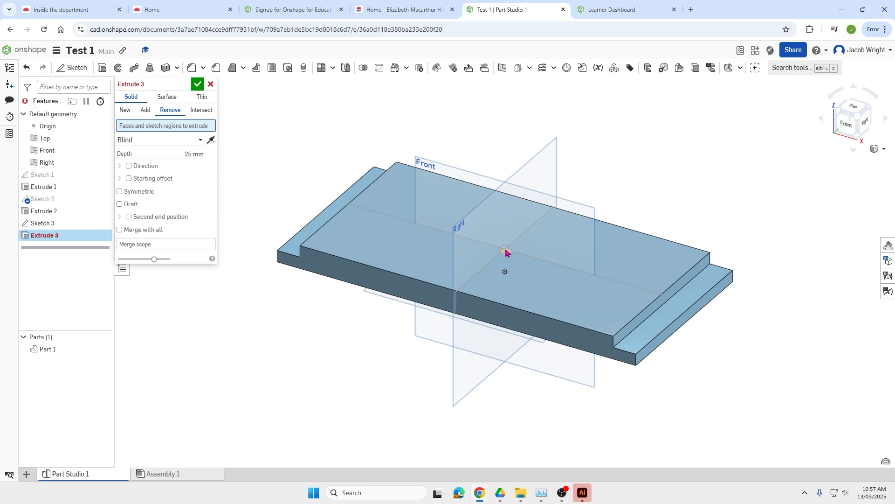
pyautogui.scroll(5, 506, 253)
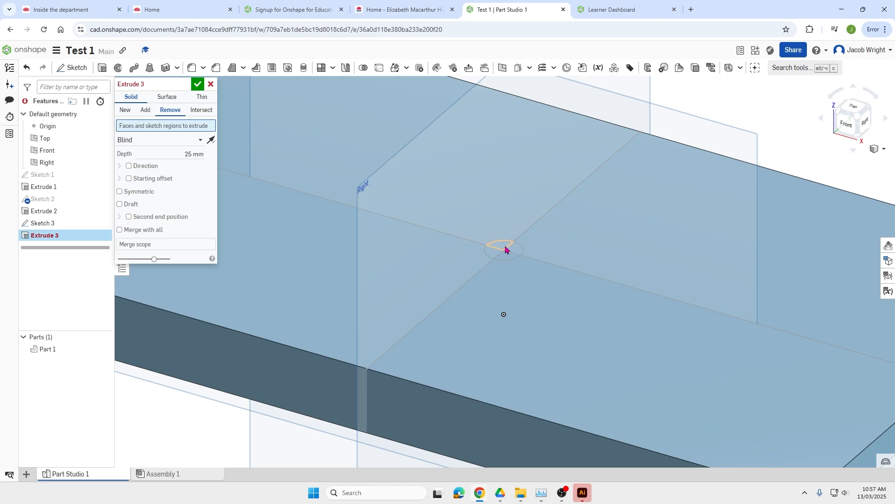
pyautogui.click(505, 247)
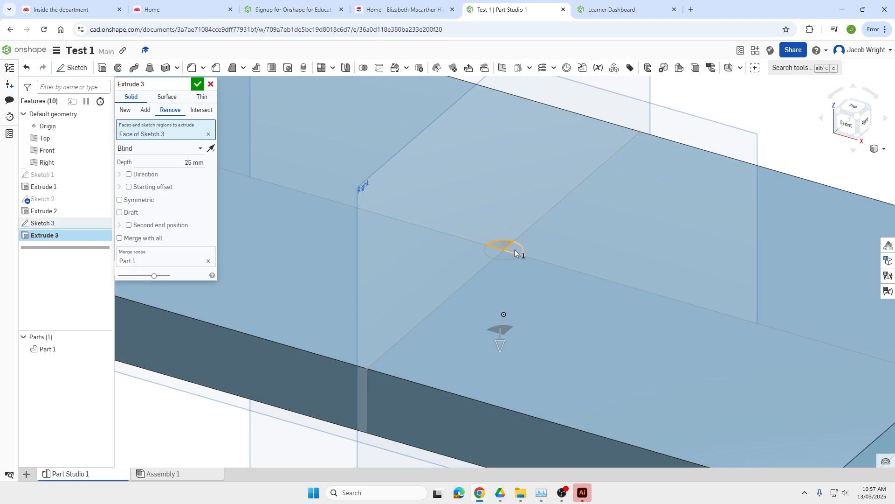
pyautogui.click(515, 253)
pyautogui.click(506, 254)
pyautogui.click(498, 255)
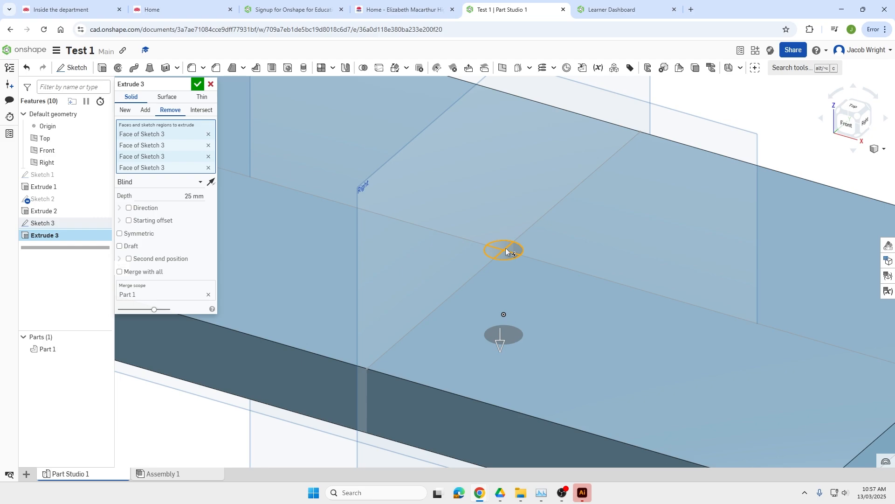
pyautogui.click(192, 195)
pyautogui.press('BackSpace')
pyautogui.write('19')
pyautogui.press('Return')
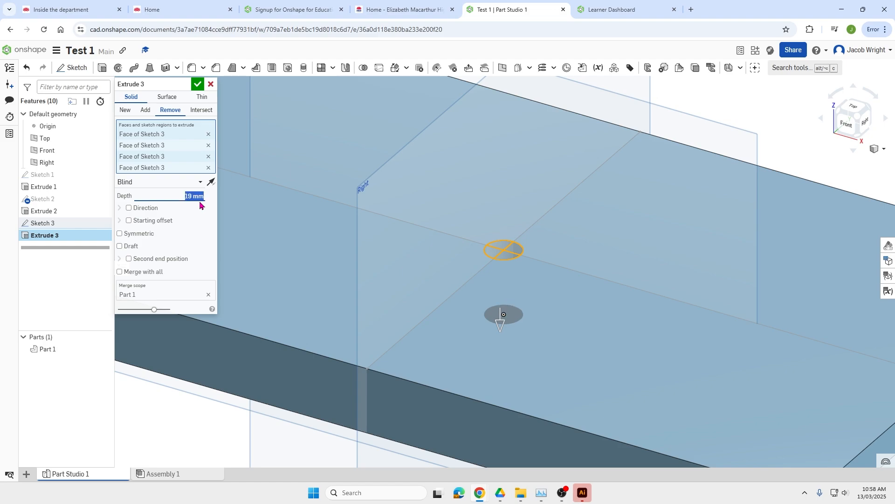
pyautogui.click(198, 87)
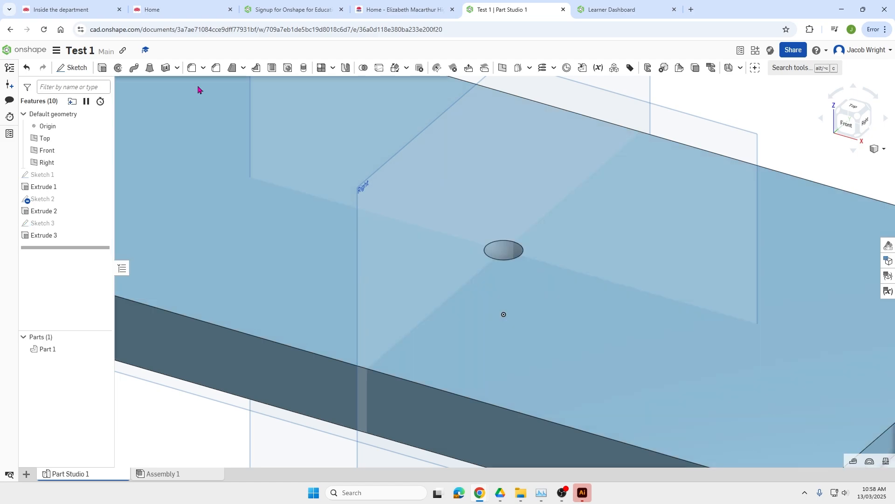
# Inspect the centre hole from the underside to check that it passes through the board, and return to the upper angled view.
pyautogui.scroll(-5, 534, 289)
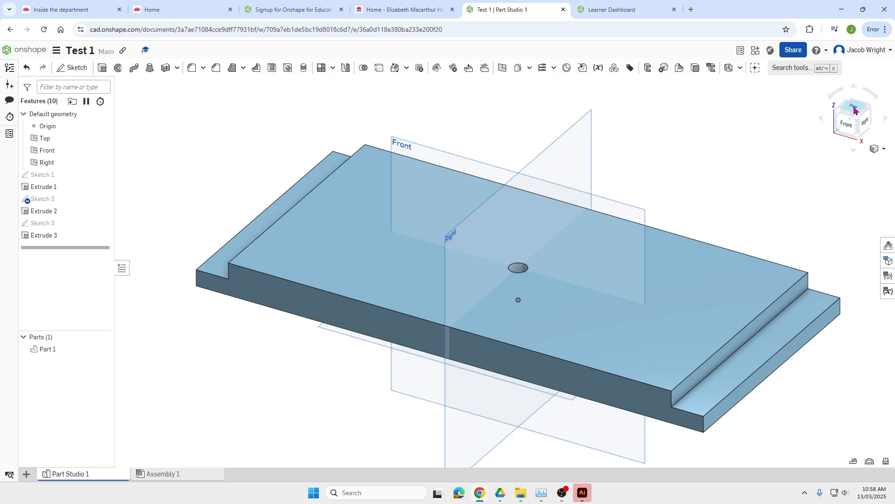
pyautogui.click(860, 139)
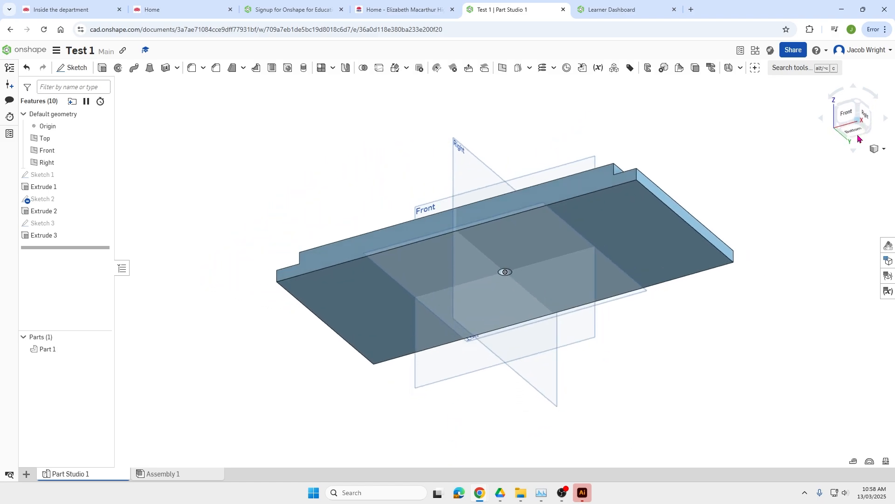
pyautogui.scroll(3, 510, 275)
pyautogui.scroll(3, 514, 277)
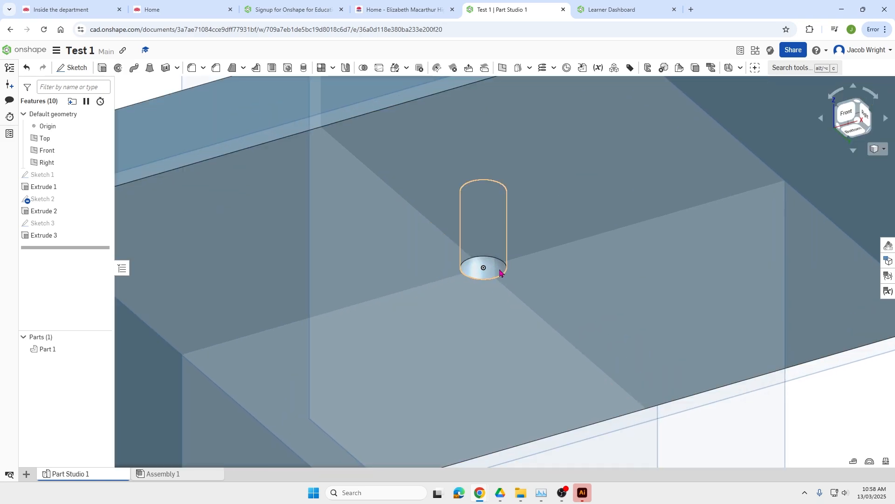
pyautogui.click(857, 106)
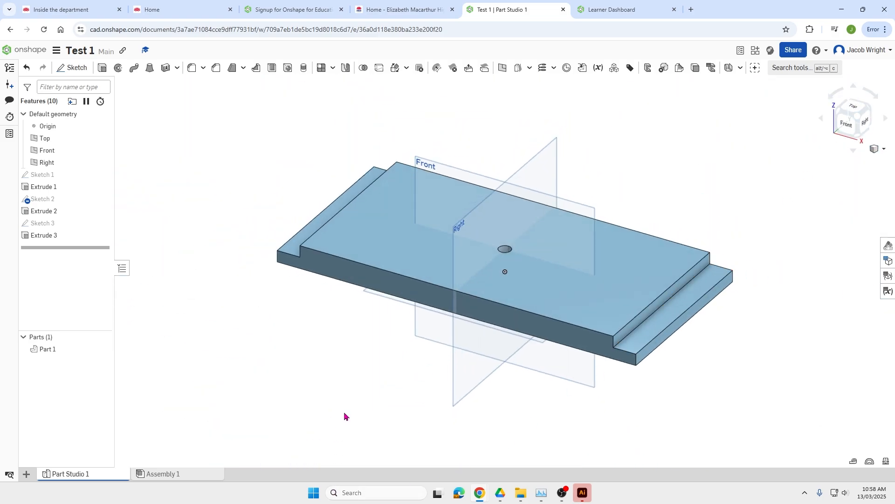